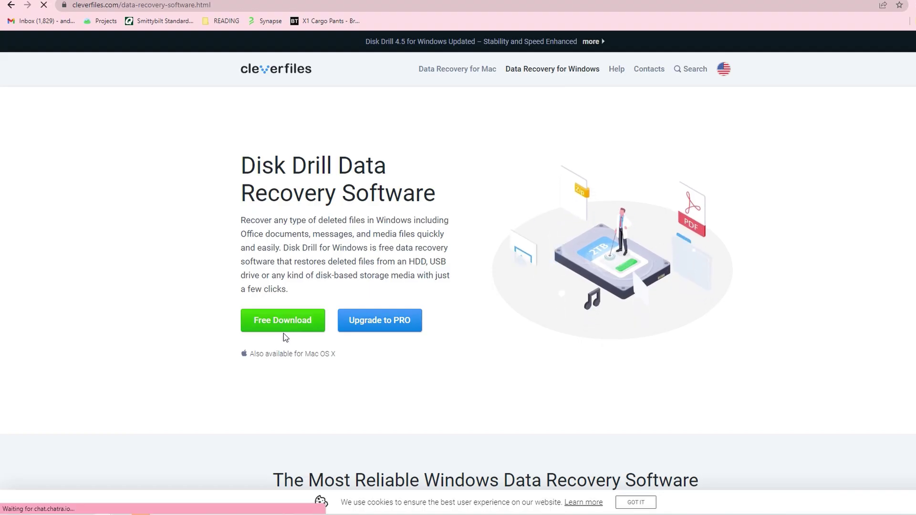
# Download the free Disk Drill for Windows from the Cleverfiles website.
pyautogui.click(283, 332)
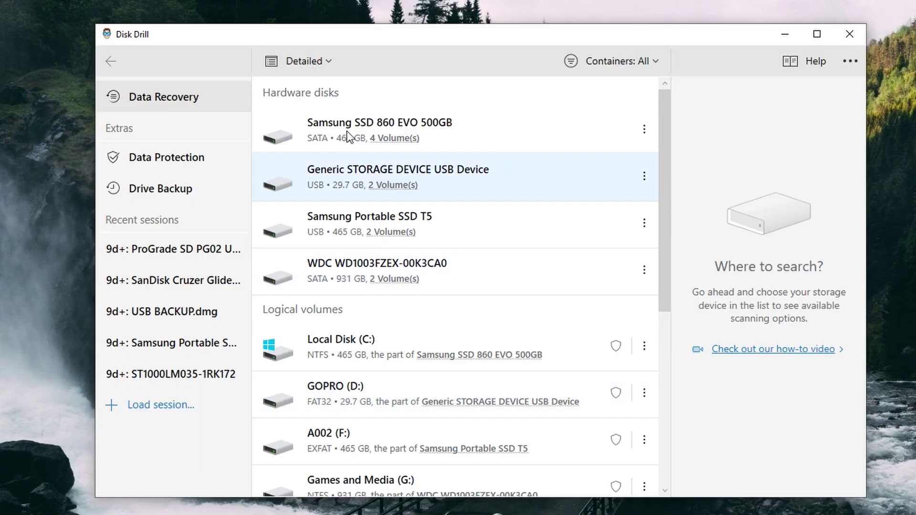
# Show drives as a tree, select Generic STORAGE DEVICE USB Device and search it for lost data.
pyautogui.click(323, 62)
pyautogui.click(316, 96)
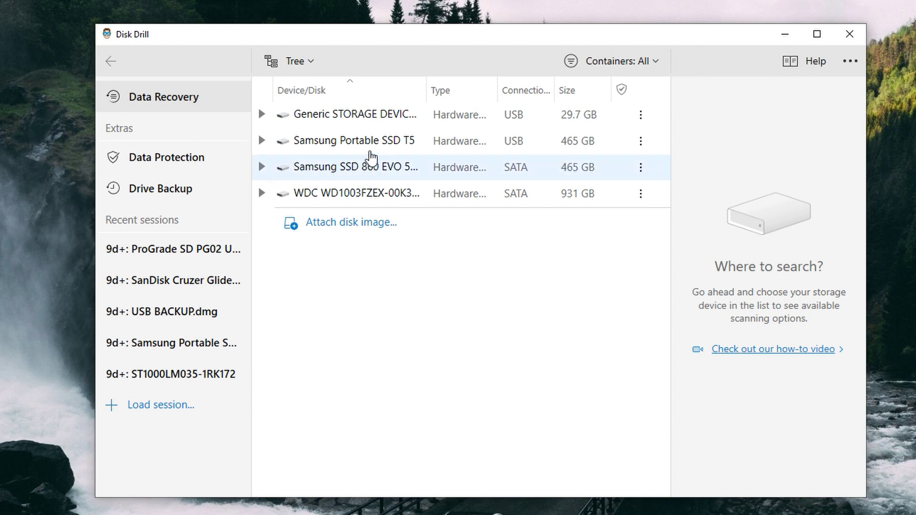
pyautogui.click(368, 117)
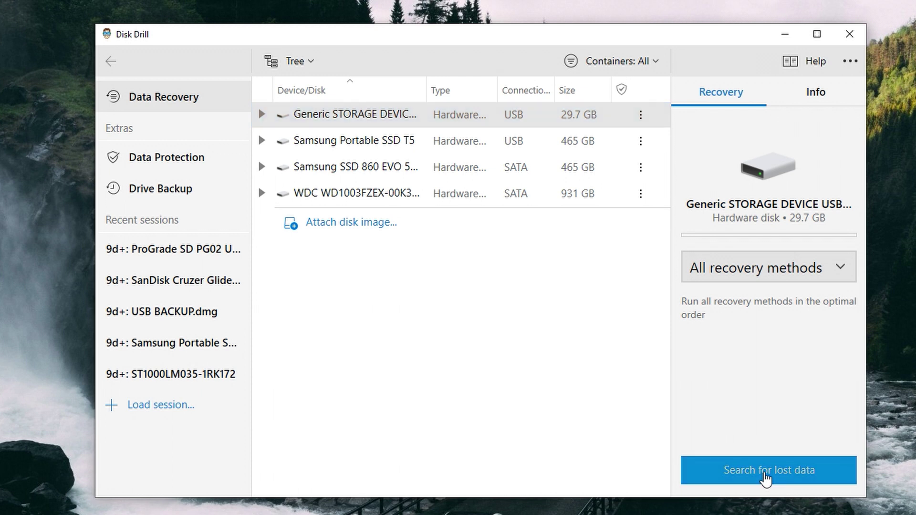
pyautogui.click(764, 472)
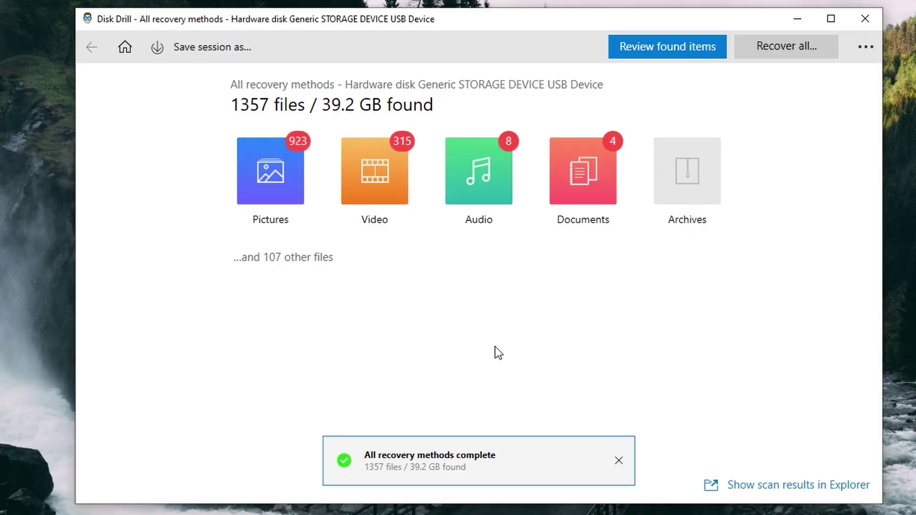
# Open the found-items results and dismiss the scan-complete notification.
pyautogui.click(690, 55)
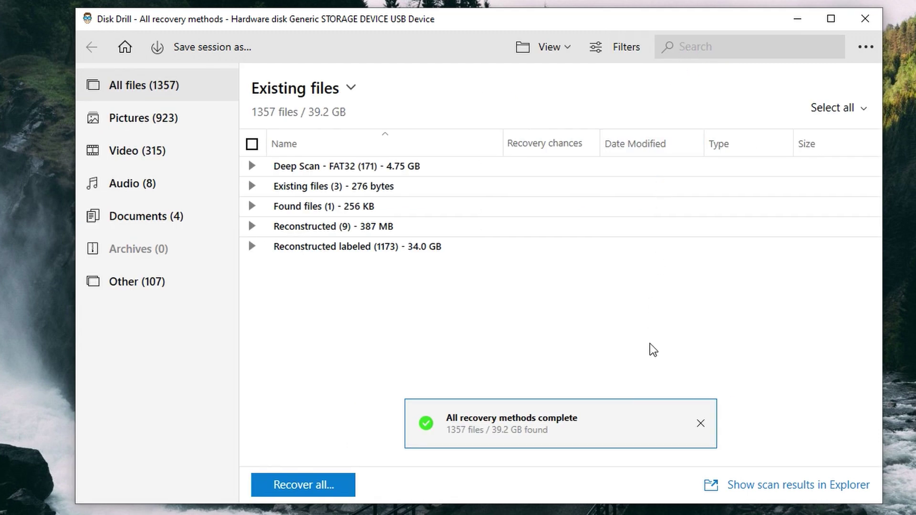
pyautogui.click(700, 423)
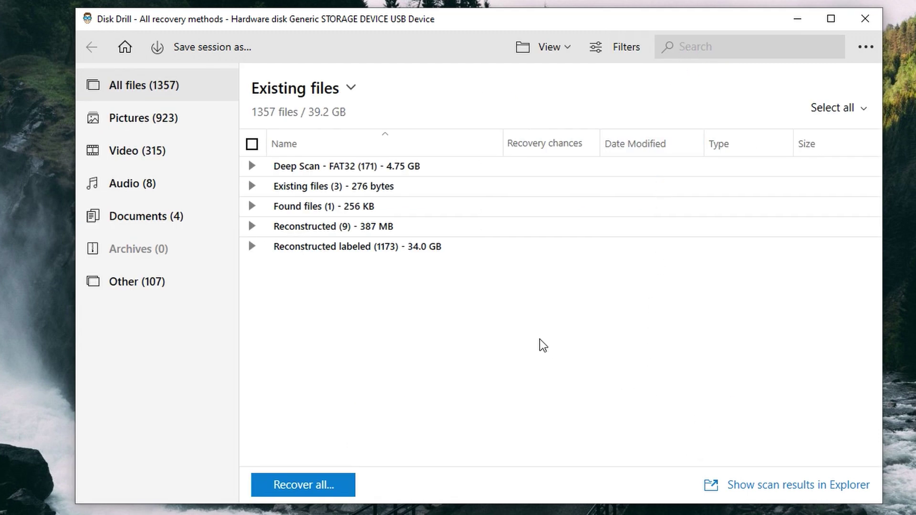
pyautogui.click(194, 129)
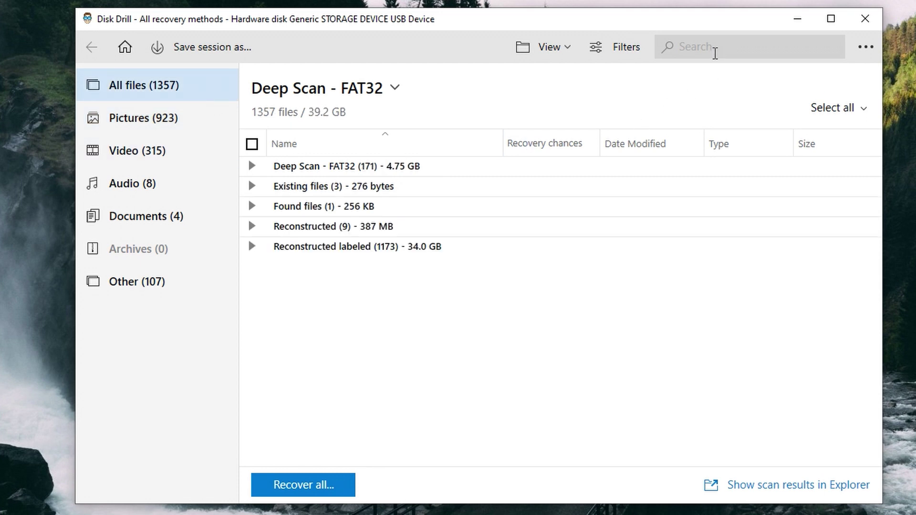
pyautogui.click(715, 54)
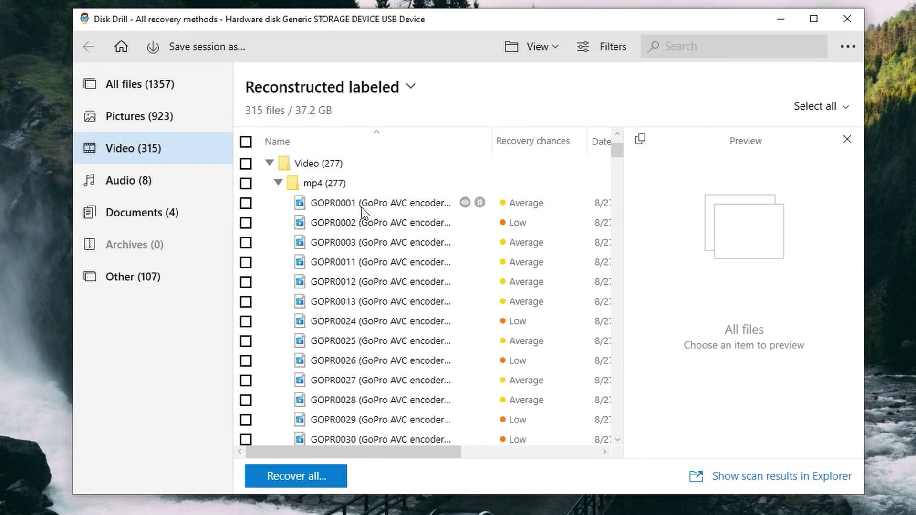
# Filter to videos and pick the High-chance 233 MB GoPro MP4 dated 6/10/2015.
pyautogui.click(362, 203)
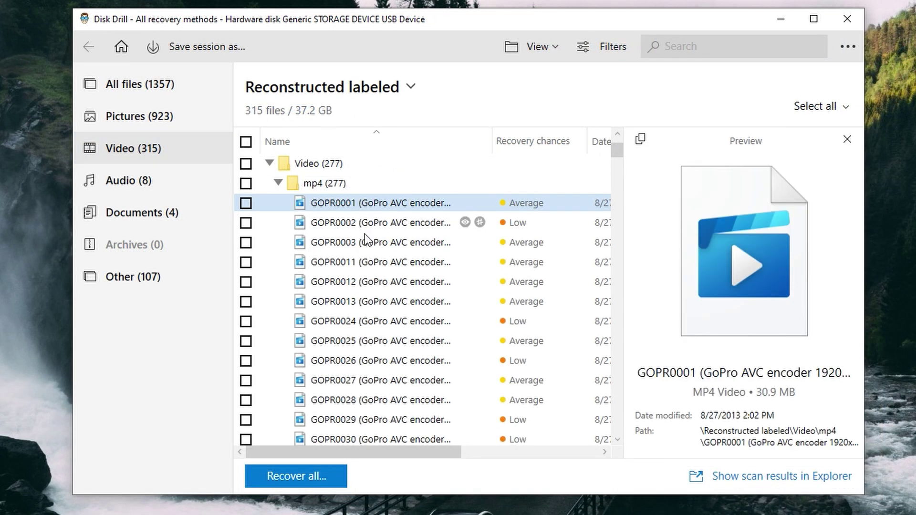
pyautogui.scroll(-10, 365, 239)
pyautogui.moveTo(621, 188); pyautogui.dragTo(623, 239)
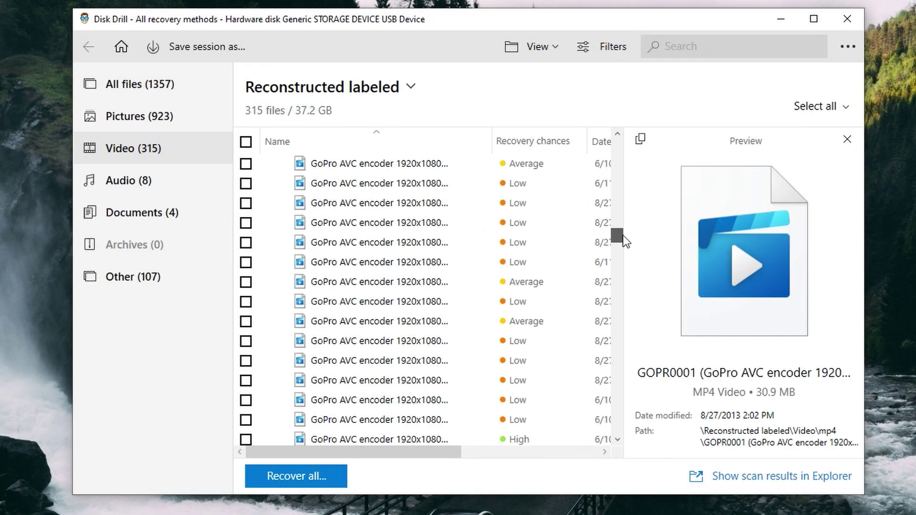
pyautogui.click(409, 268)
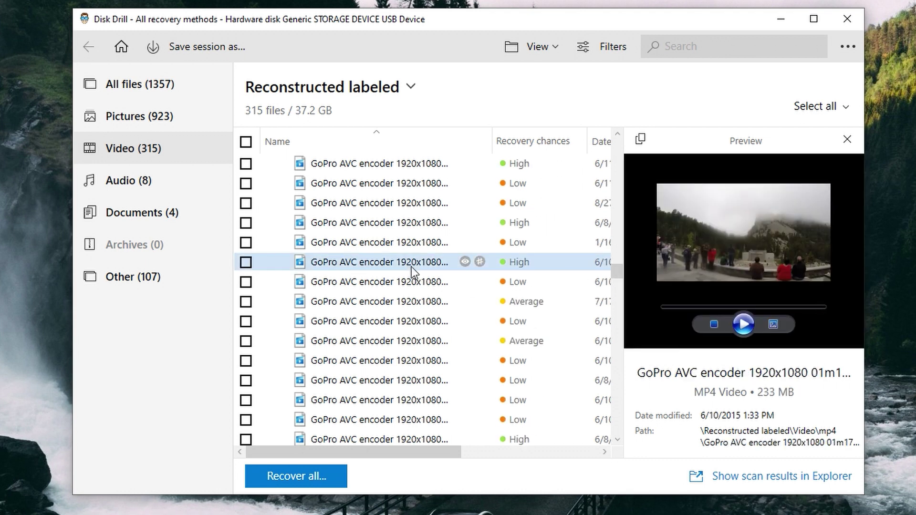
pyautogui.click(745, 325)
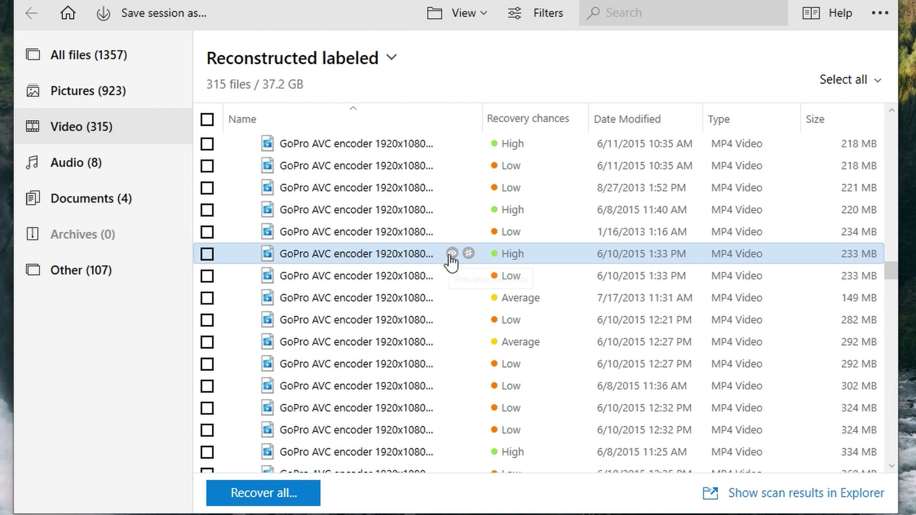
# Preview and play the 233 MB GoPro clip, confirming its misty mountain footage is intact.
pyautogui.click(451, 253)
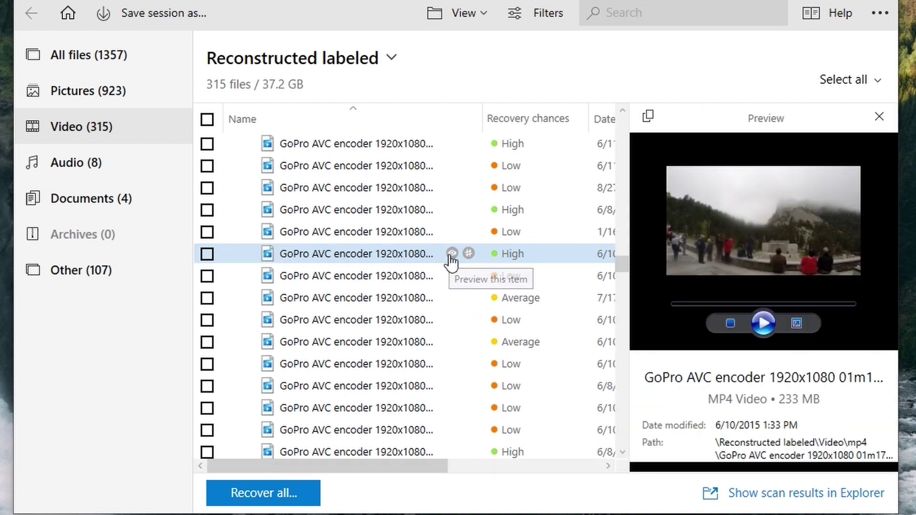
pyautogui.click(762, 325)
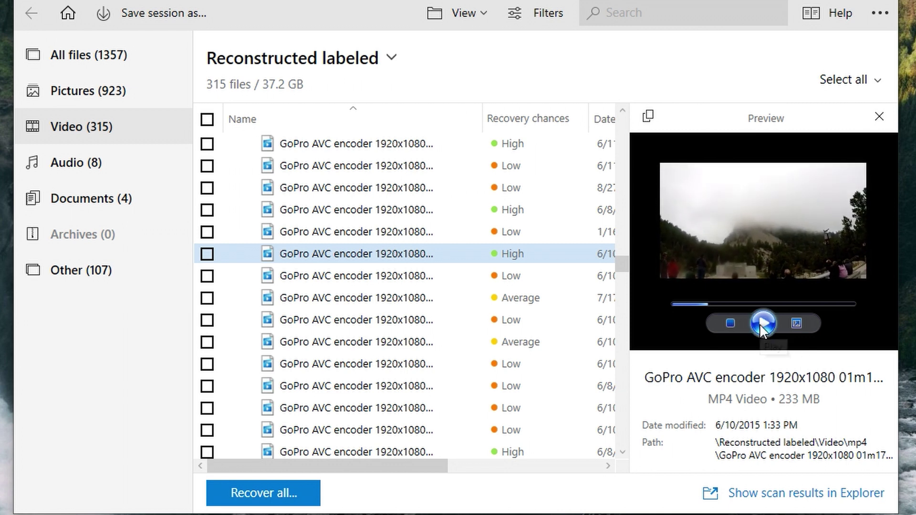
pyautogui.click(449, 254)
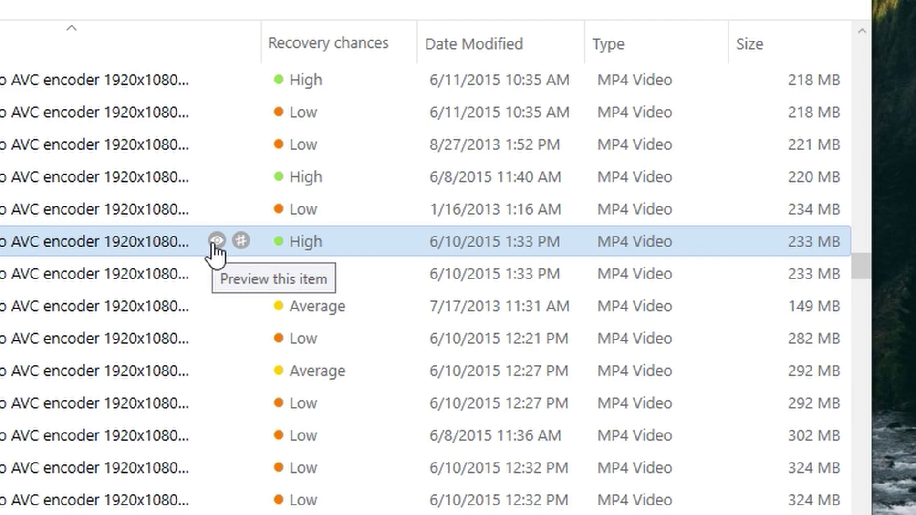
pyautogui.click(217, 241)
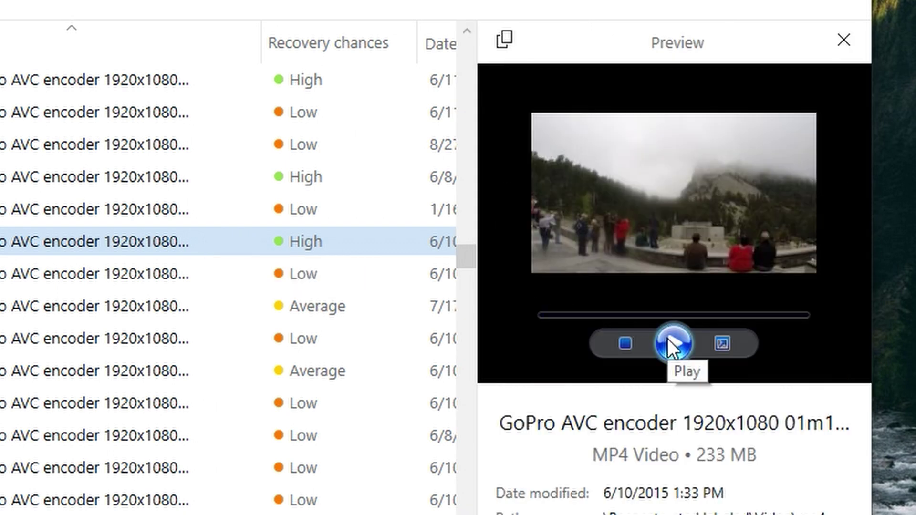
pyautogui.click(667, 340)
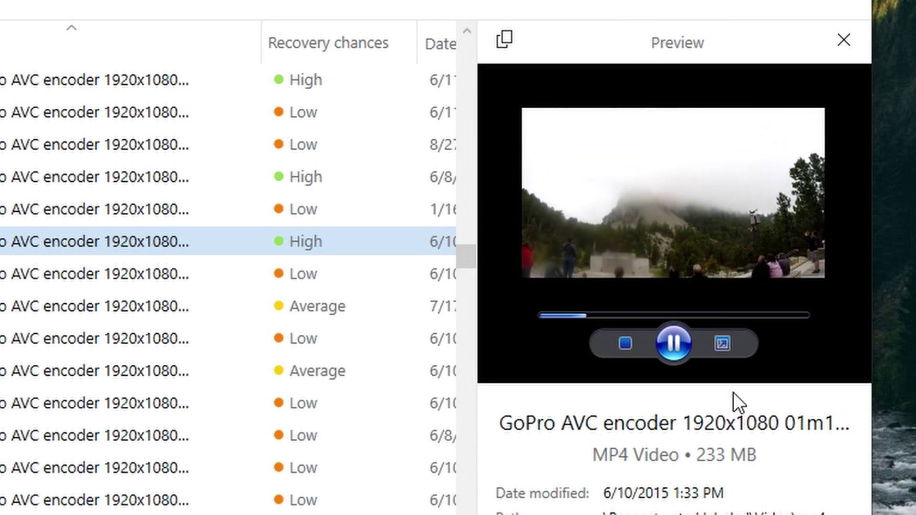
pyautogui.click(670, 344)
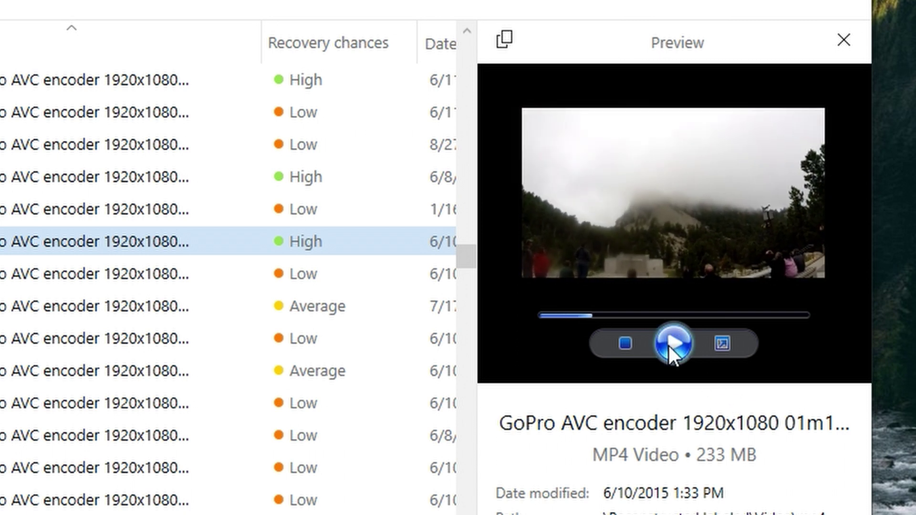
pyautogui.click(669, 346)
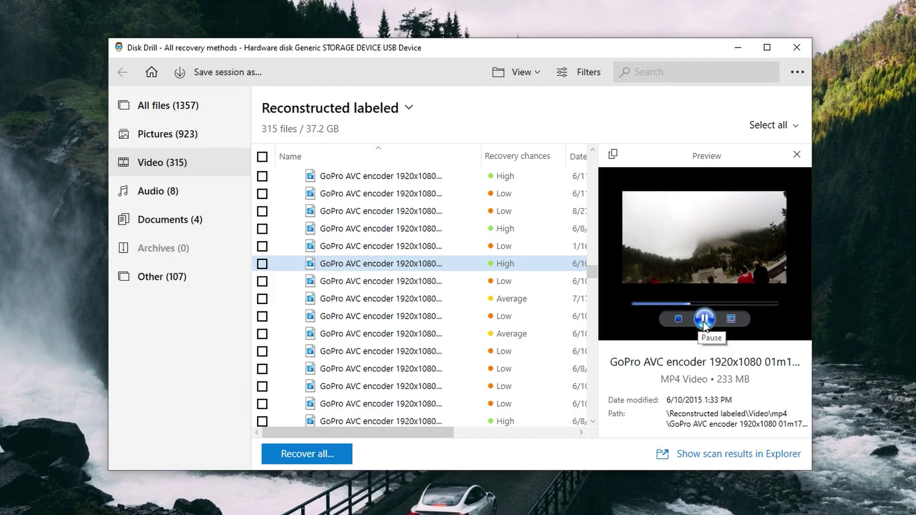
# Stop the preview, start recovering the GoPro clip and choose the Desktop as destination.
pyautogui.click(705, 320)
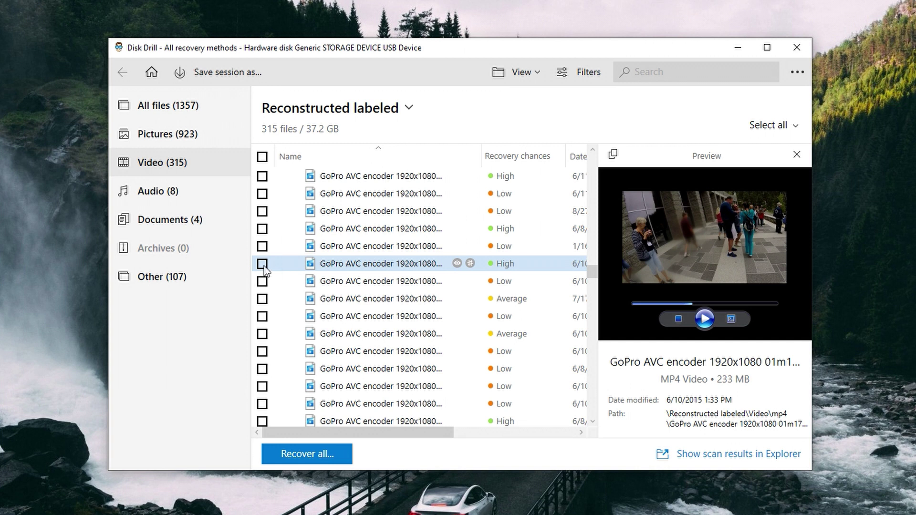
pyautogui.click(307, 455)
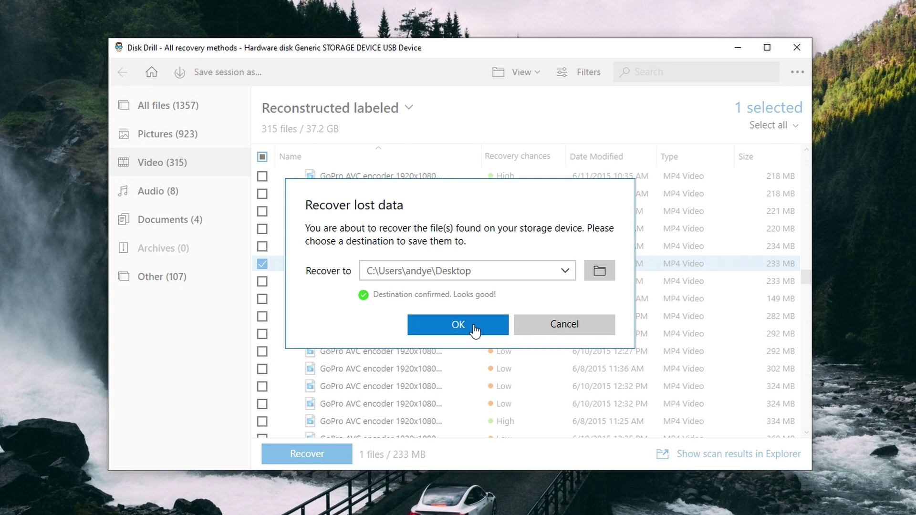
pyautogui.click(592, 273)
pyautogui.scroll(2, 183, 218)
pyautogui.click(167, 161)
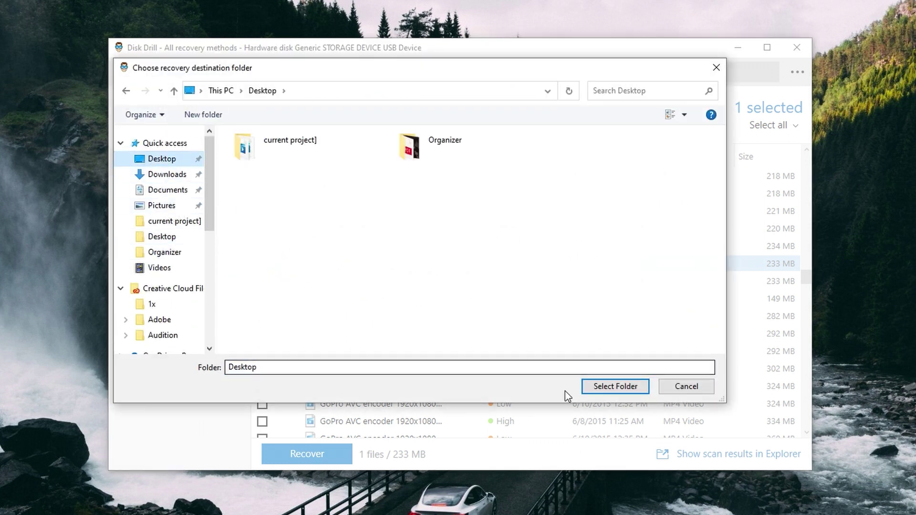
pyautogui.click(592, 387)
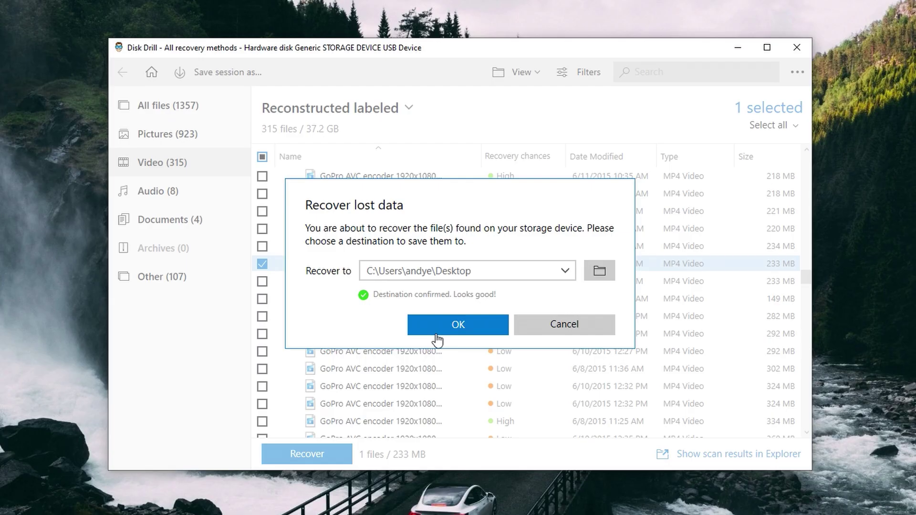
# Recover the clip to the Desktop, then open Video > mp4 and play the recovered GoPro file.
pyautogui.click(436, 325)
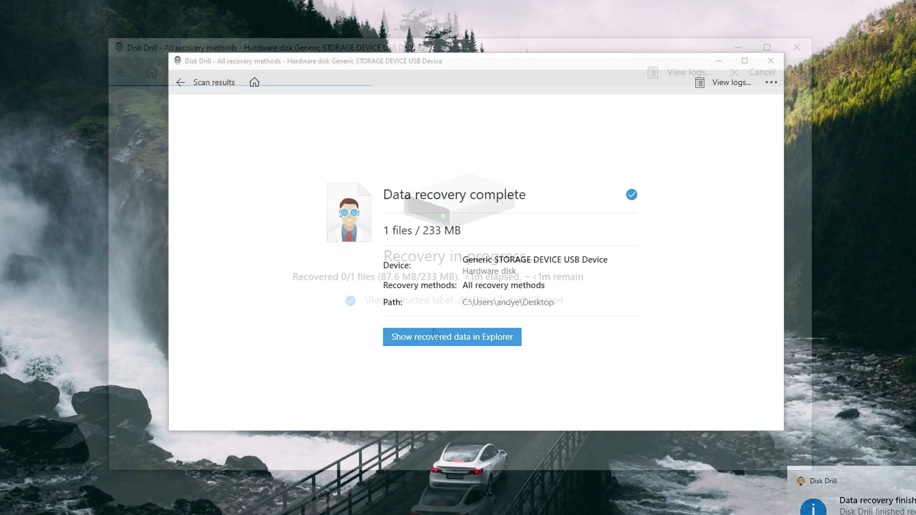
pyautogui.click(434, 334)
pyautogui.click(443, 223)
pyautogui.doubleClick(443, 222)
pyautogui.doubleClick(442, 222)
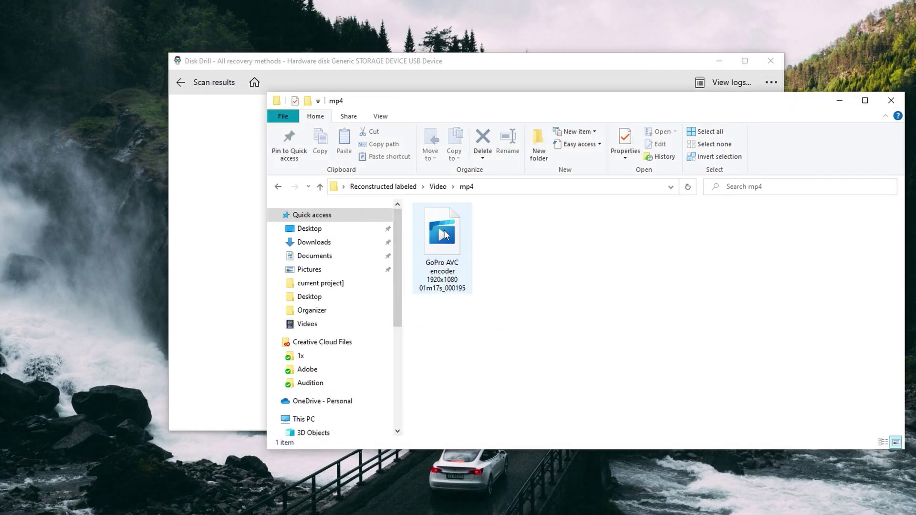
pyautogui.doubleClick(445, 239)
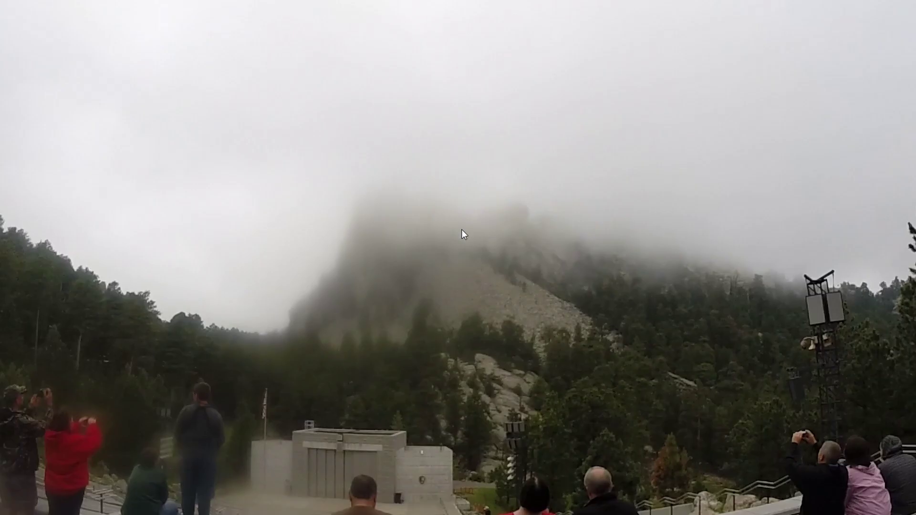